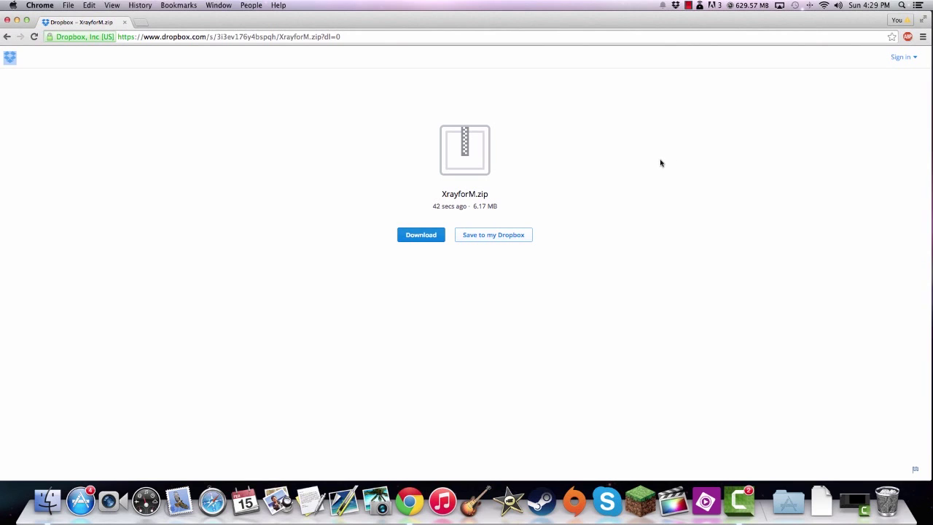
Download XrayforM.zip (6.17 MB) from its Dropbox share page.
{"action": "double_click", "coordinate": [466, 195]}
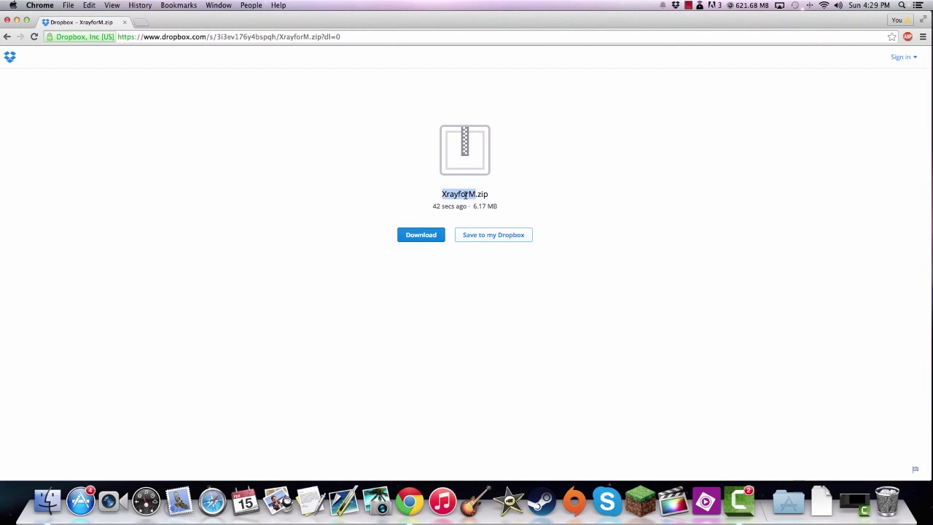
{"action": "left_click", "coordinate": [487, 189]}
{"action": "left_click", "coordinate": [399, 38]}
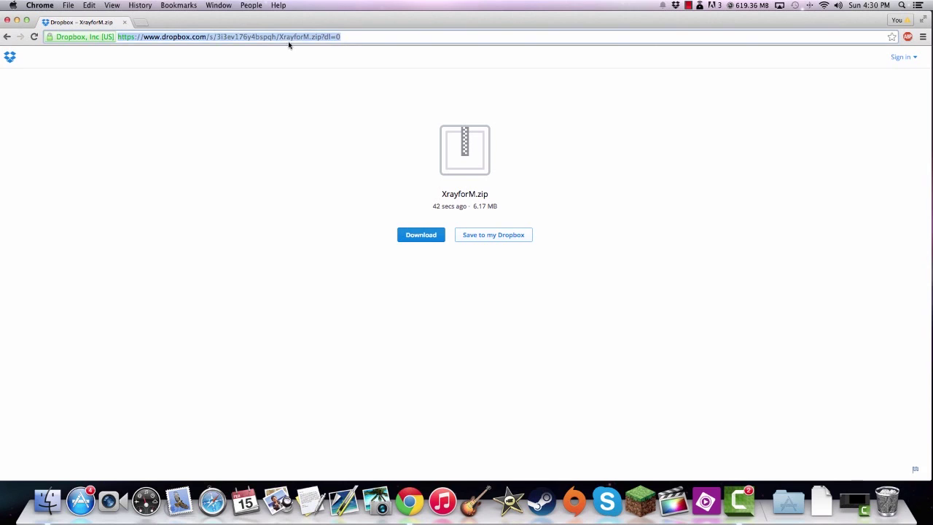
{"action": "left_click", "coordinate": [269, 37]}
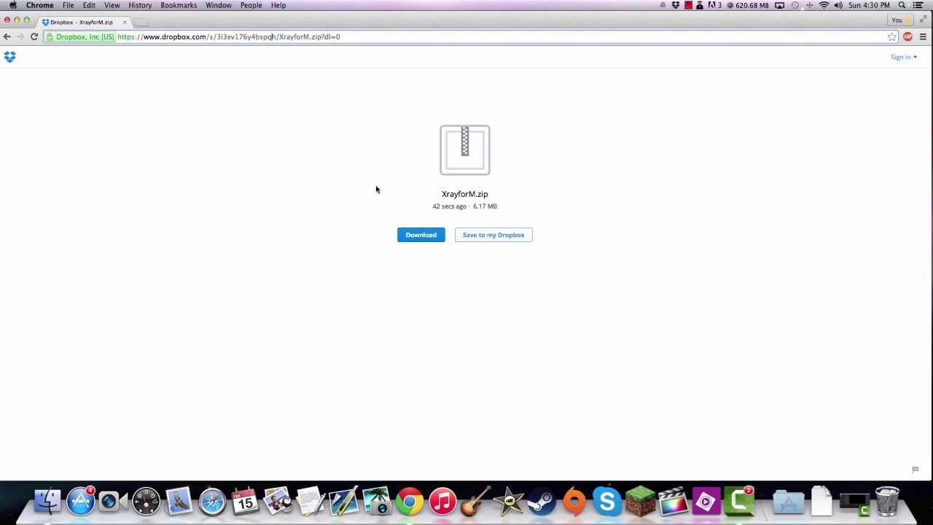
{"action": "left_click", "coordinate": [422, 237]}
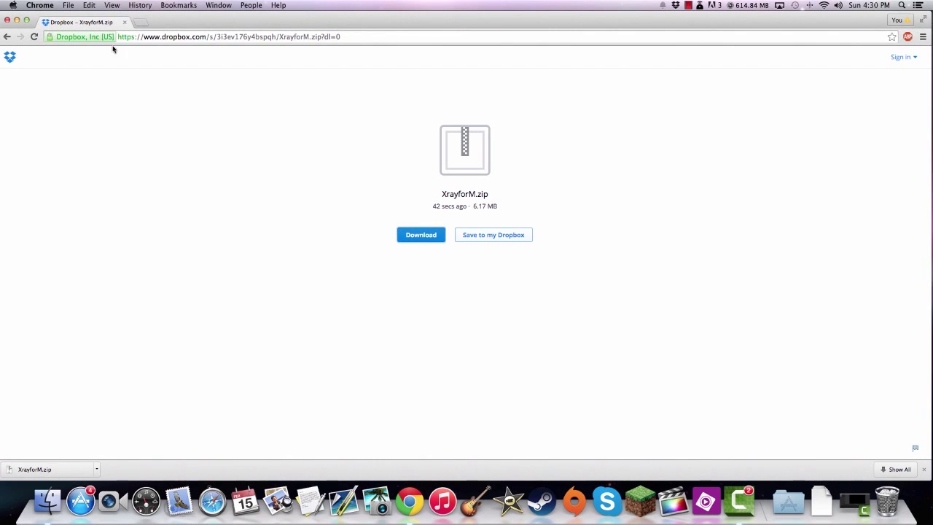
Close the Dropbox page and move XrayforM.zip to the middle of the desktop.
{"action": "left_click", "coordinate": [125, 22]}
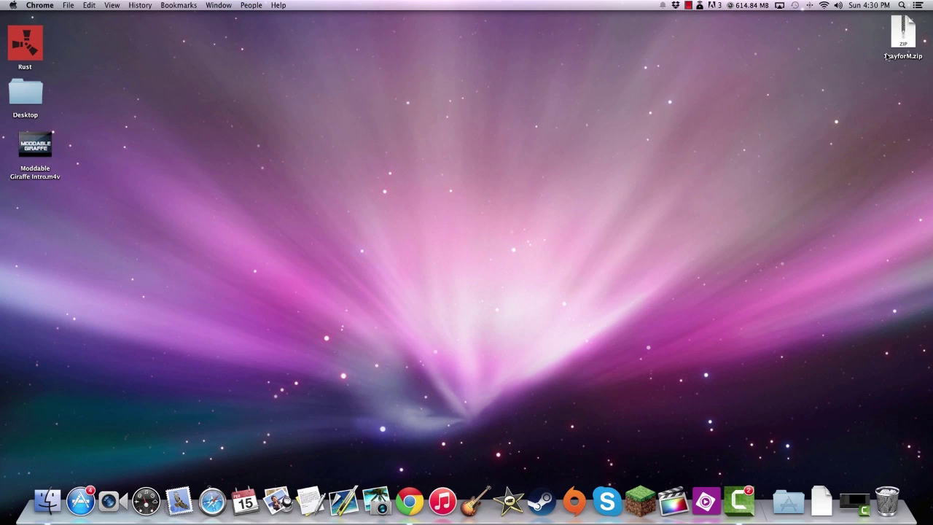
{"action": "mouse_move", "coordinate": [903, 33]}
{"action": "left_mouse_down"}
{"action": "mouse_move", "coordinate": [744, 81]}
{"action": "mouse_move", "coordinate": [442, 228]}
{"action": "mouse_move", "coordinate": [493, 218]}
{"action": "left_mouse_up"}
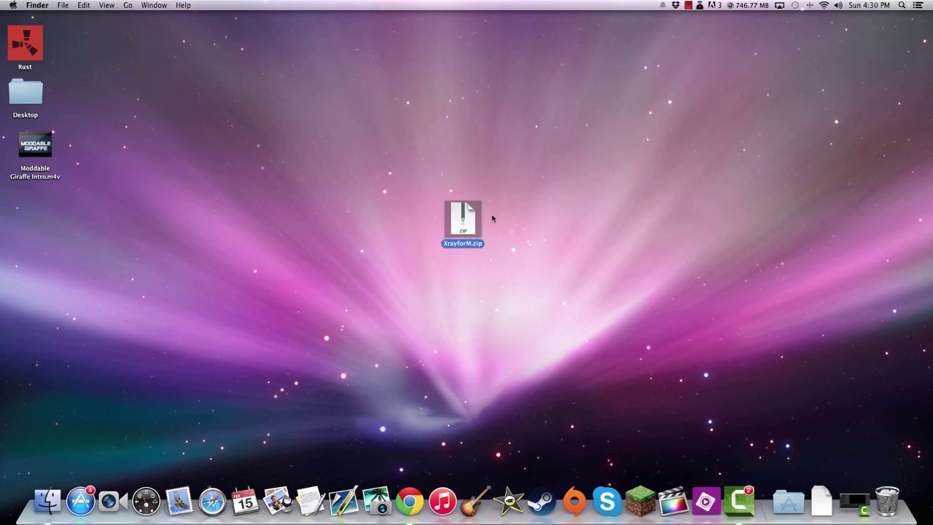
{"action": "left_click", "coordinate": [536, 203]}
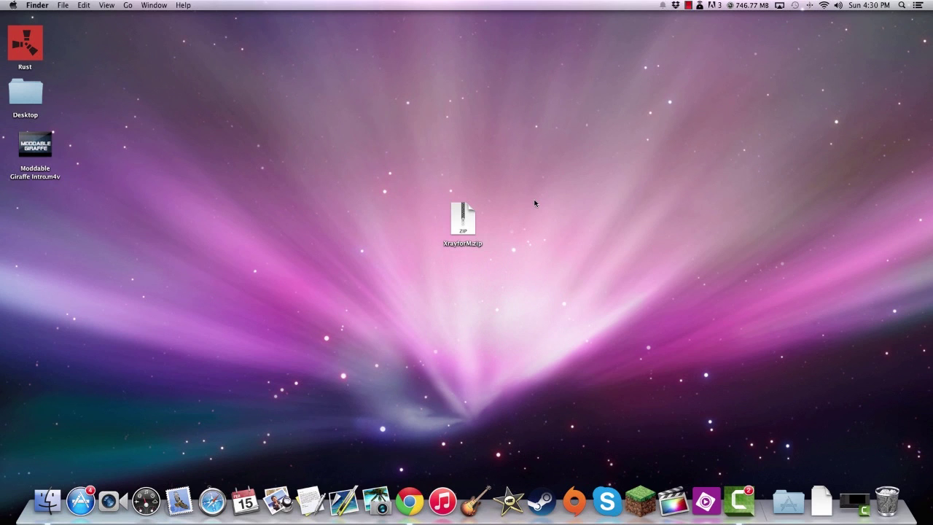
Go to the ~/Library/Application Support folder in Finder.
{"action": "key", "text": "super+shift+g"}
{"action": "left_click", "coordinate": [484, 168]}
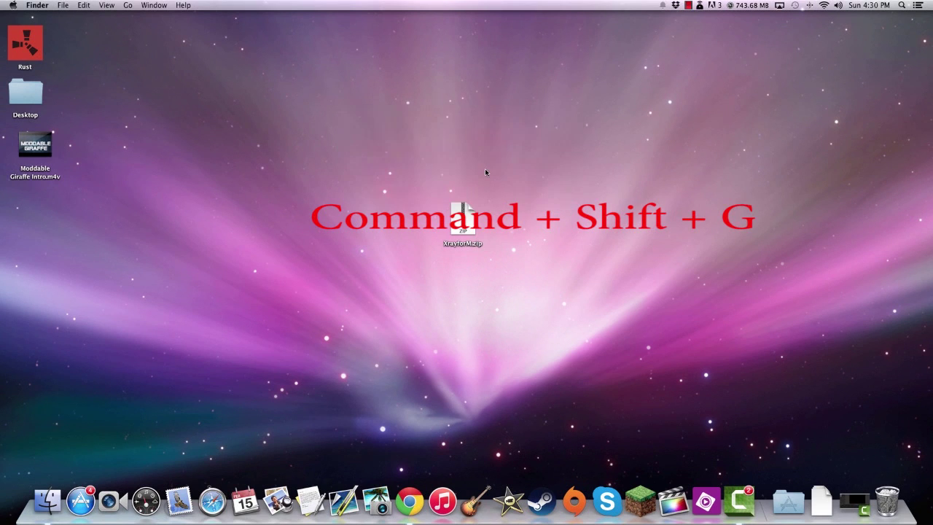
{"action": "key", "text": "super+shift+g"}
{"action": "left_click", "coordinate": [486, 172]}
{"action": "key", "text": "super+shift+g"}
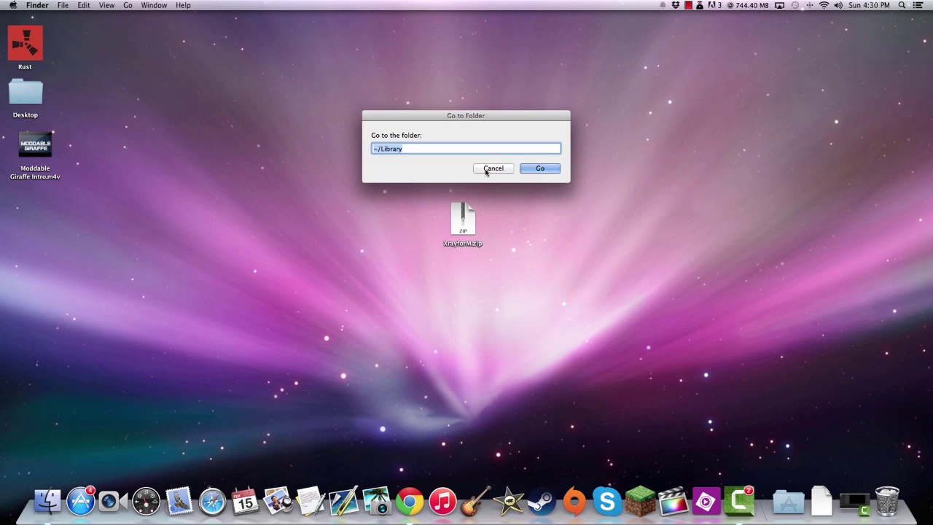
{"action": "left_click", "coordinate": [478, 148]}
{"action": "type", "text": "/A"}
{"action": "type", "text": "pplic"}
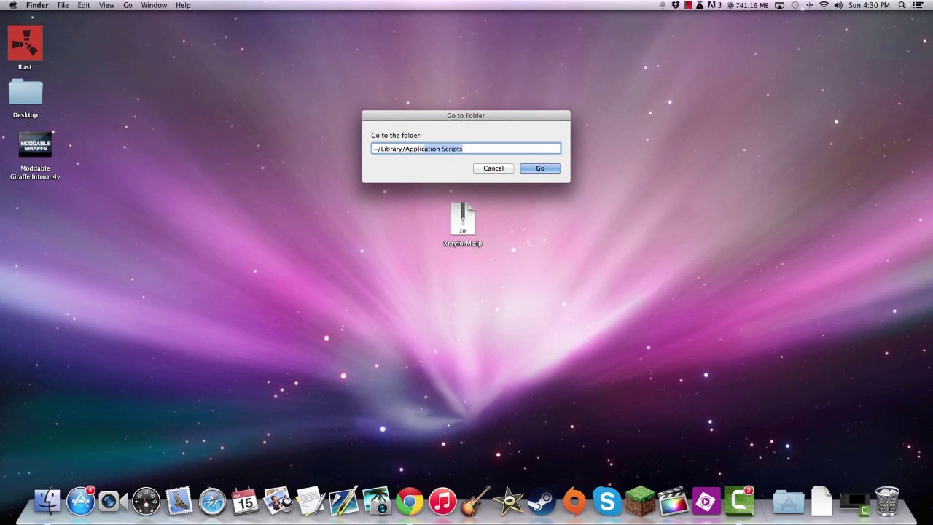
{"action": "type", "text": "atip"}
{"action": "key", "text": "BackSpace"}
{"action": "type", "text": "on Support"}
{"action": "key", "text": "Return"}
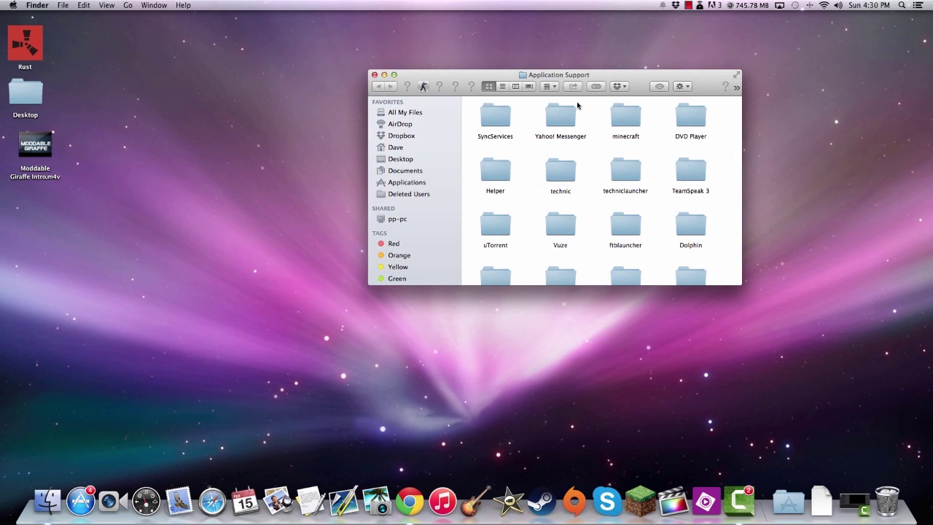
Open the minecraft folder inside Application Support.
{"action": "mouse_move", "coordinate": [559, 78]}
{"action": "left_mouse_down"}
{"action": "mouse_move", "coordinate": [115, 204]}
{"action": "mouse_move", "coordinate": [382, 58]}
{"action": "left_mouse_up"}
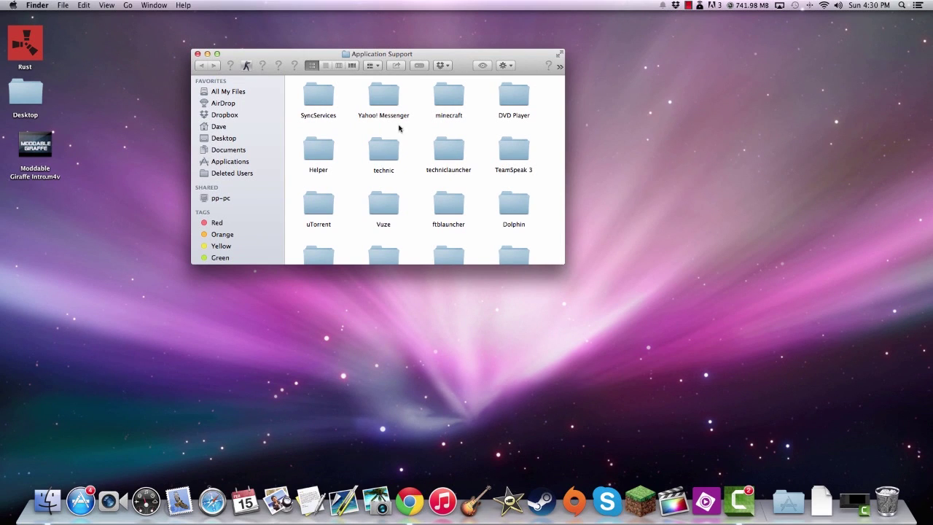
{"action": "scroll", "coordinate": [399, 130], "scroll_direction": "up", "scroll_amount": 3}
{"action": "scroll", "coordinate": [401, 87], "scroll_direction": "up", "scroll_amount": 10}
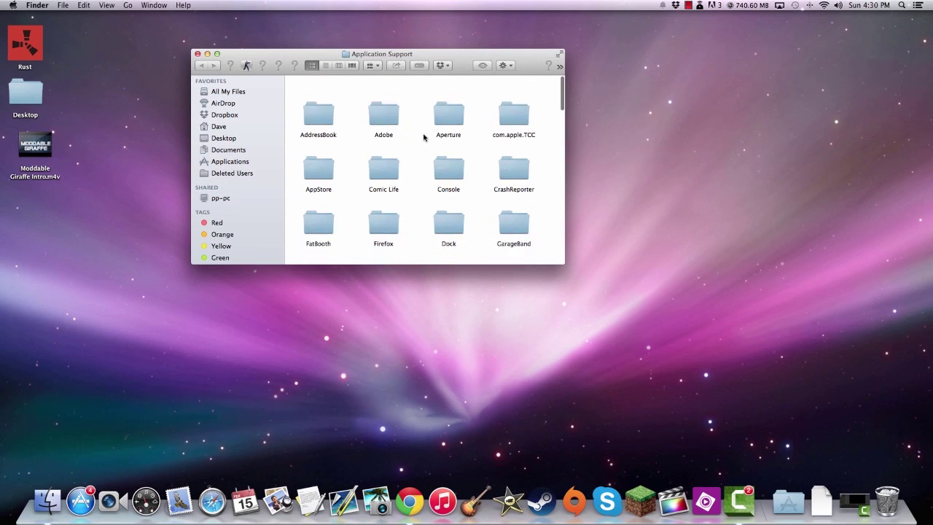
{"action": "scroll", "coordinate": [418, 133], "scroll_direction": "down", "scroll_amount": 5}
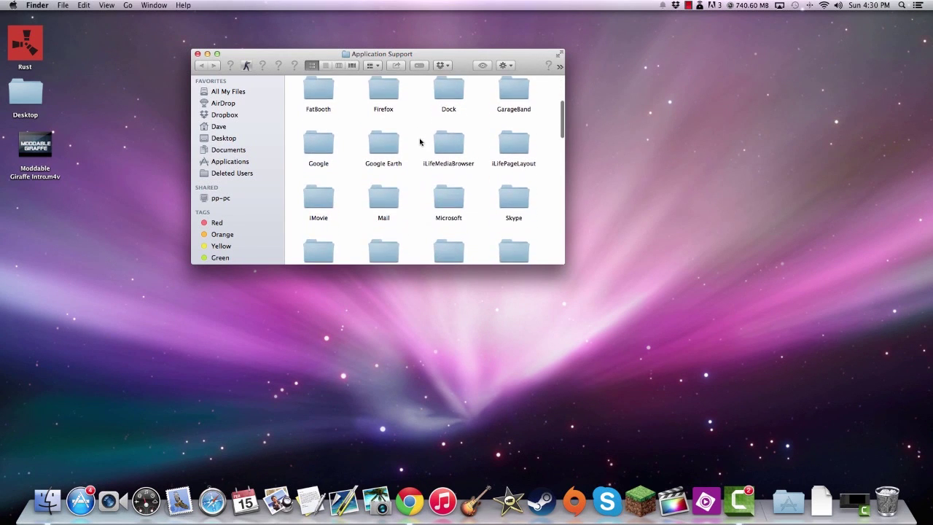
{"action": "scroll", "coordinate": [414, 148], "scroll_direction": "down", "scroll_amount": 3}
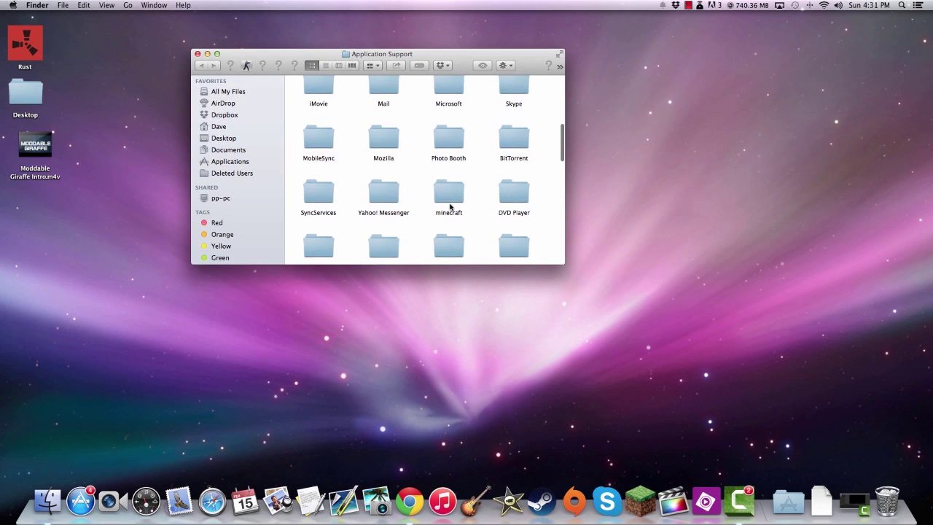
{"action": "double_click", "coordinate": [463, 201]}
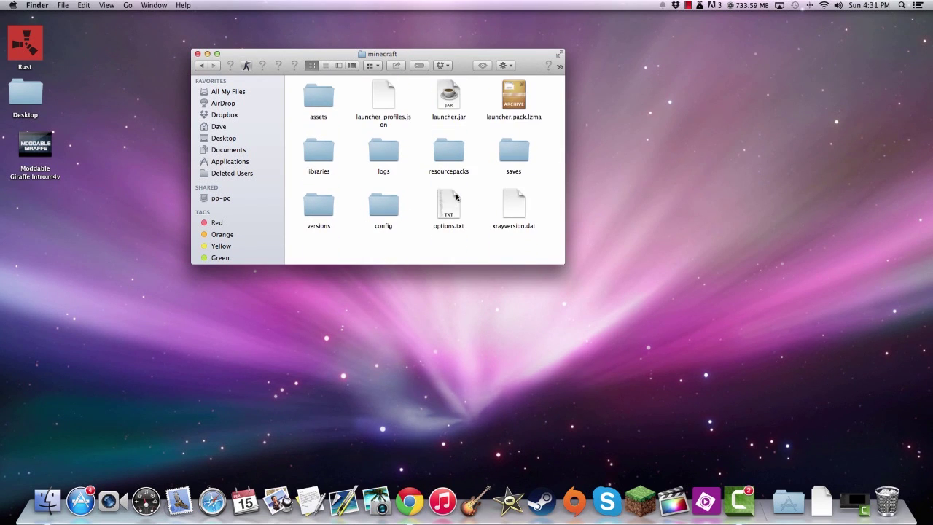
Place XrayforM.zip on the desktop beside the window and extract it into an XrayforM folder.
{"action": "mouse_move", "coordinate": [395, 60]}
{"action": "left_mouse_down"}
{"action": "mouse_move", "coordinate": [614, 29]}
{"action": "mouse_move", "coordinate": [393, 51]}
{"action": "mouse_move", "coordinate": [304, 85]}
{"action": "left_mouse_up"}
{"action": "mouse_move", "coordinate": [483, 244]}
{"action": "left_mouse_down"}
{"action": "mouse_move", "coordinate": [531, 239]}
{"action": "mouse_move", "coordinate": [479, 241]}
{"action": "mouse_move", "coordinate": [573, 200]}
{"action": "left_mouse_up"}
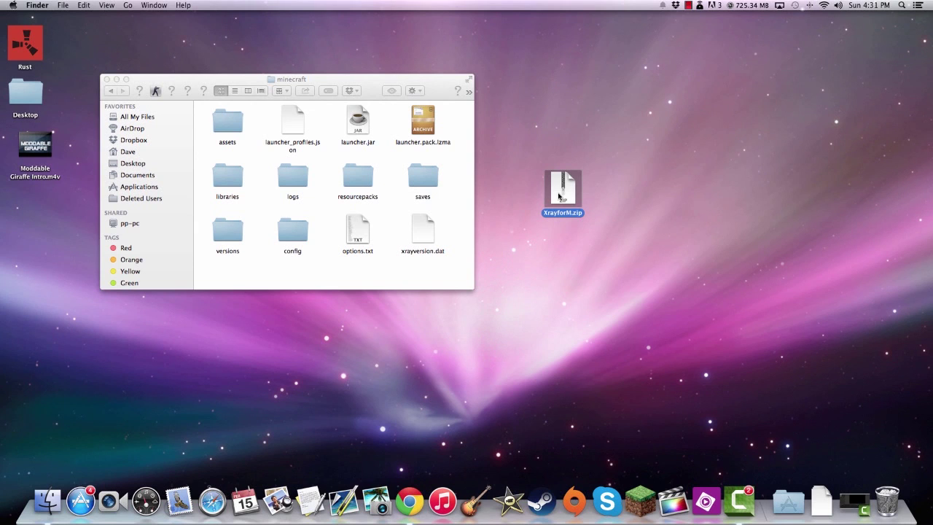
{"action": "double_click", "coordinate": [560, 196]}
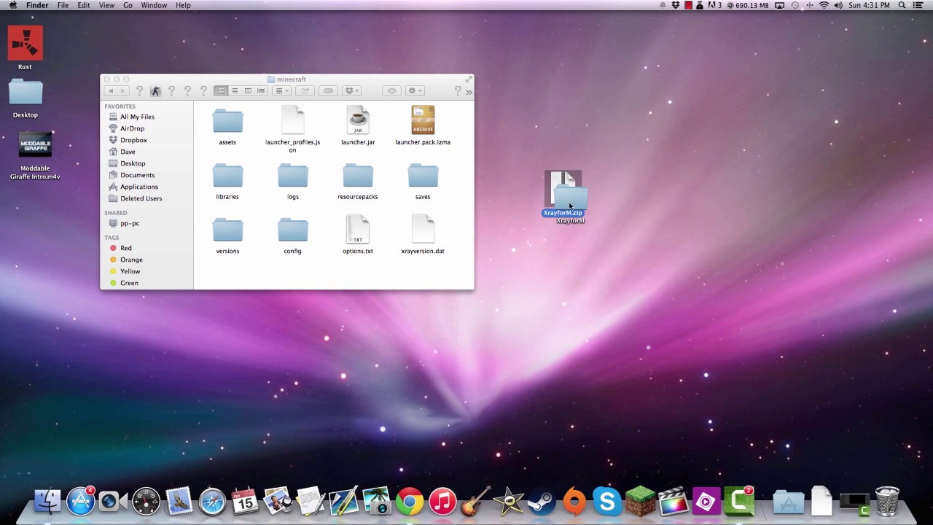
Move the XrayforM folder into minecraft's versions folder, check it's there, and launch Minecraft.
{"action": "left_click_drag", "start_coordinate": [571, 206], "coordinate": [570, 96]}
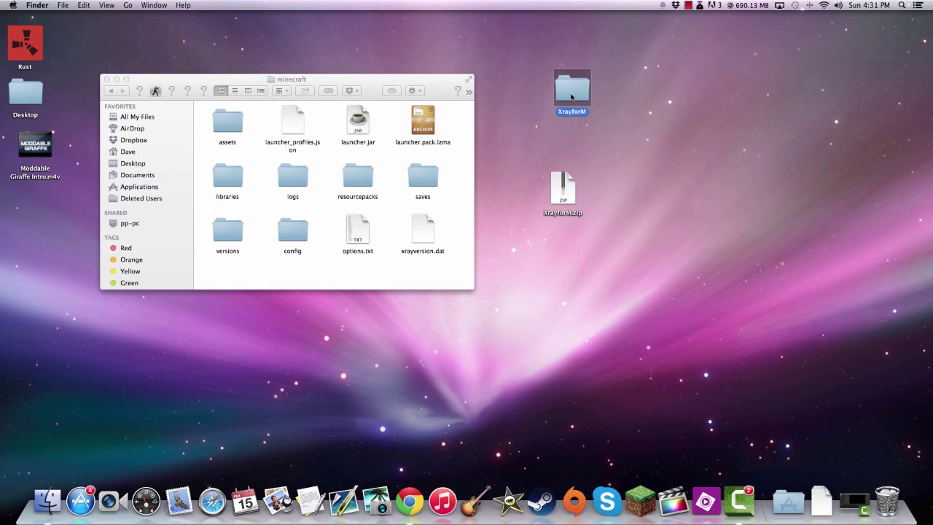
{"action": "double_click", "coordinate": [572, 96]}
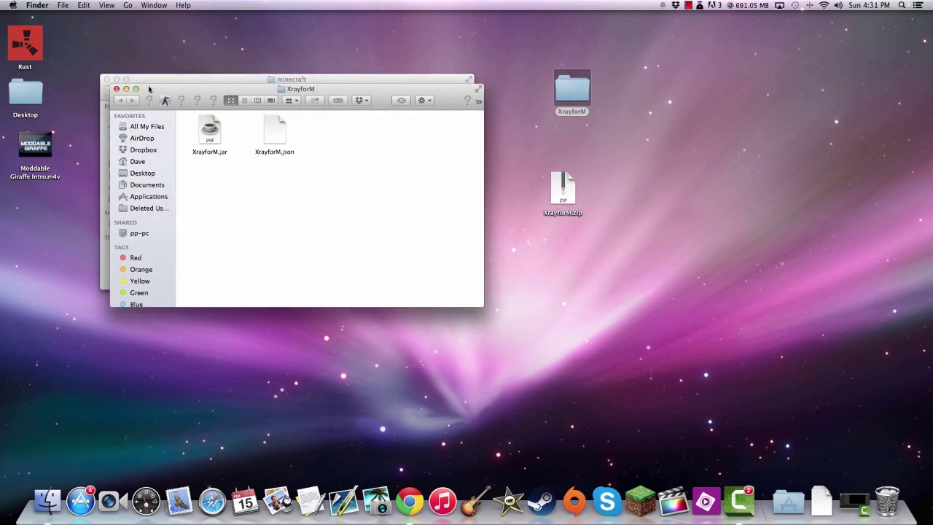
{"action": "left_click", "coordinate": [114, 91]}
{"action": "mouse_move", "coordinate": [563, 95]}
{"action": "left_mouse_down"}
{"action": "mouse_move", "coordinate": [550, 191]}
{"action": "mouse_move", "coordinate": [273, 241]}
{"action": "mouse_move", "coordinate": [232, 232]}
{"action": "left_mouse_up"}
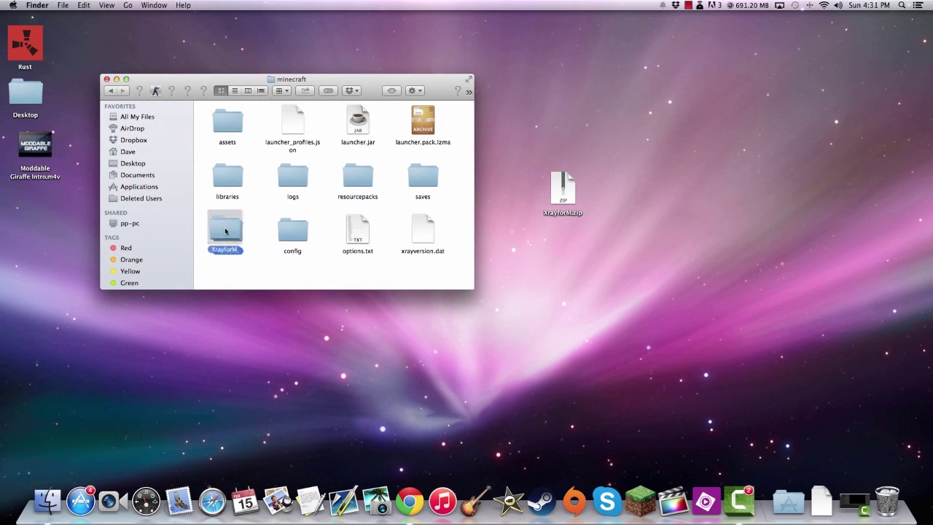
{"action": "double_click", "coordinate": [233, 231]}
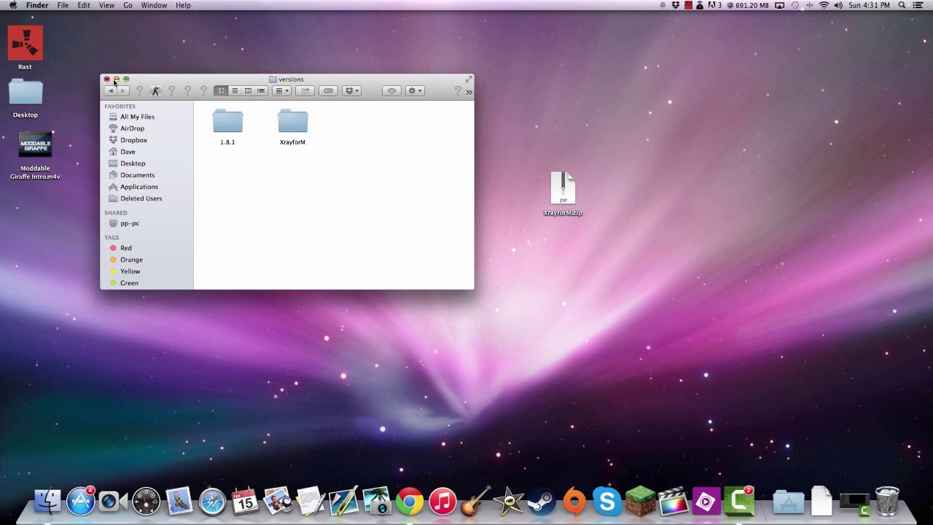
{"action": "left_click", "coordinate": [107, 79]}
{"action": "left_click", "coordinate": [648, 503]}
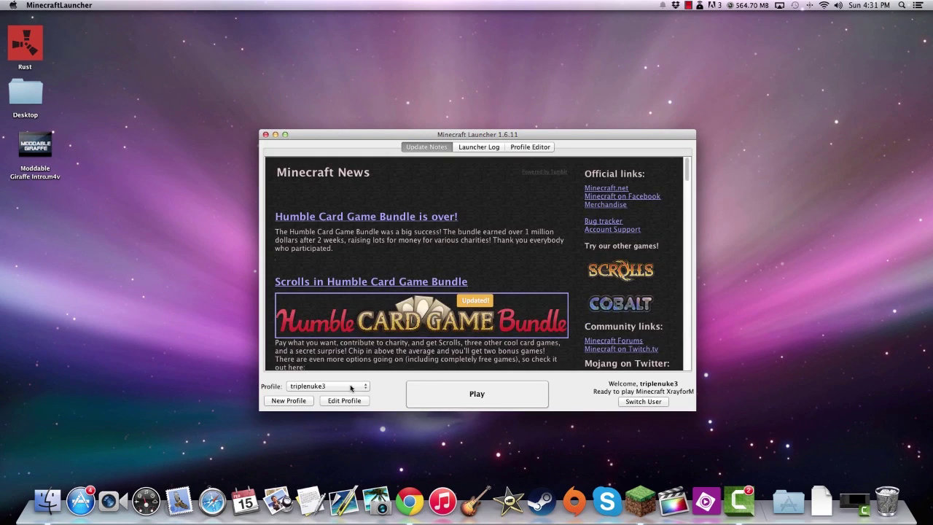
Keep the current profile in Minecraft Launcher 1.6.11 and move its window higher on screen.
{"action": "left_click", "coordinate": [351, 388]}
{"action": "left_click", "coordinate": [353, 389]}
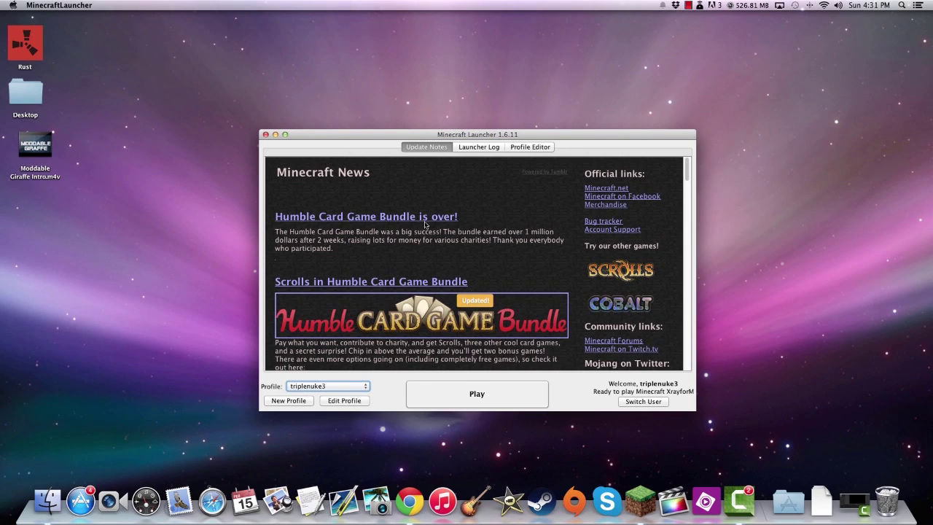
{"action": "left_click", "coordinate": [471, 183]}
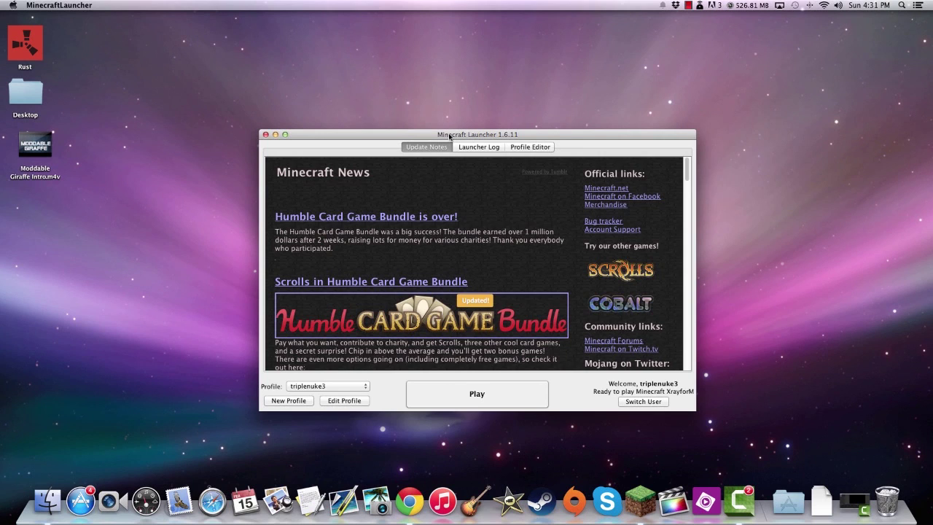
{"action": "left_click_drag", "start_coordinate": [449, 136], "coordinate": [451, 68]}
{"action": "left_click", "coordinate": [304, 319]}
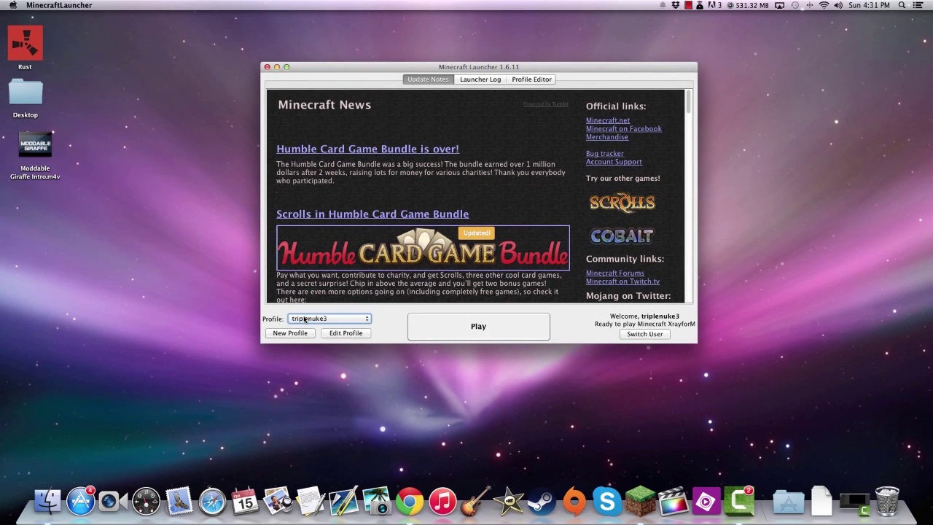
Create and save a launcher profile named XrayforM using version release XrayforM.
{"action": "left_click", "coordinate": [309, 333]}
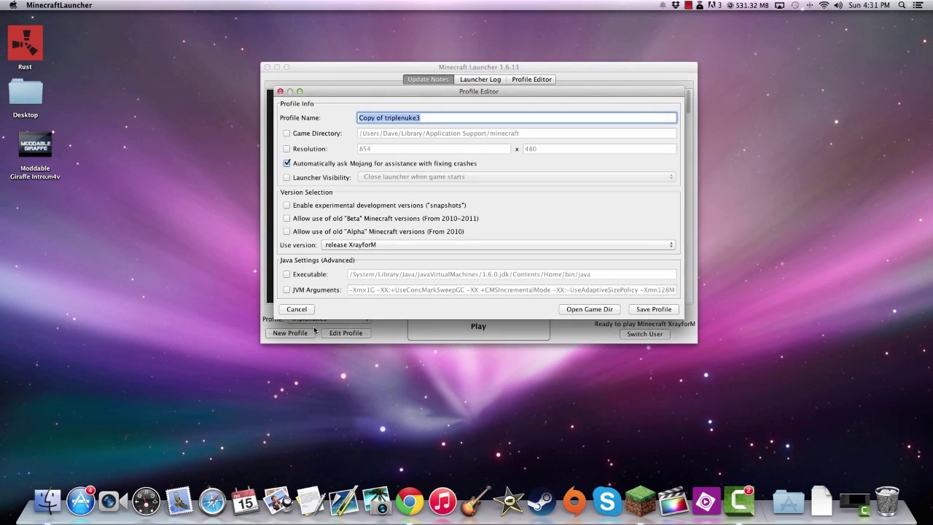
{"action": "type", "text": "XrayforM"}
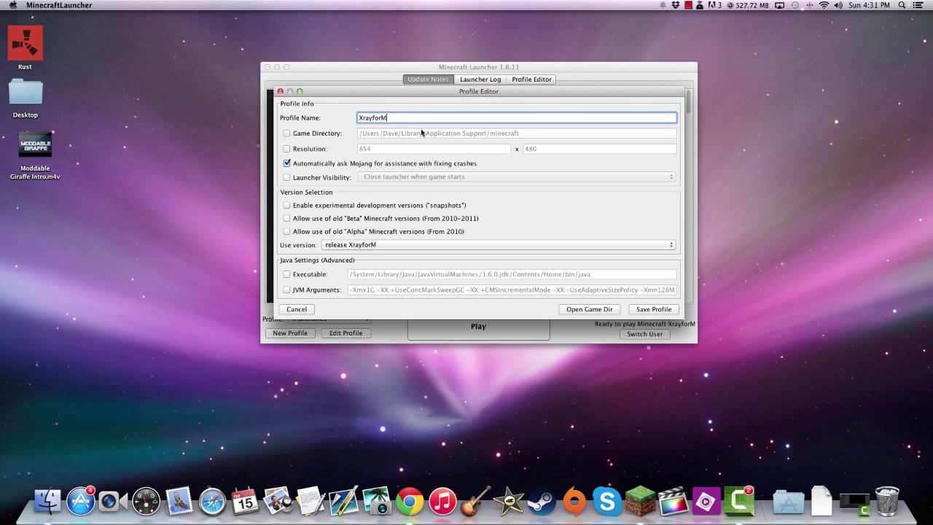
{"action": "left_click", "coordinate": [367, 248]}
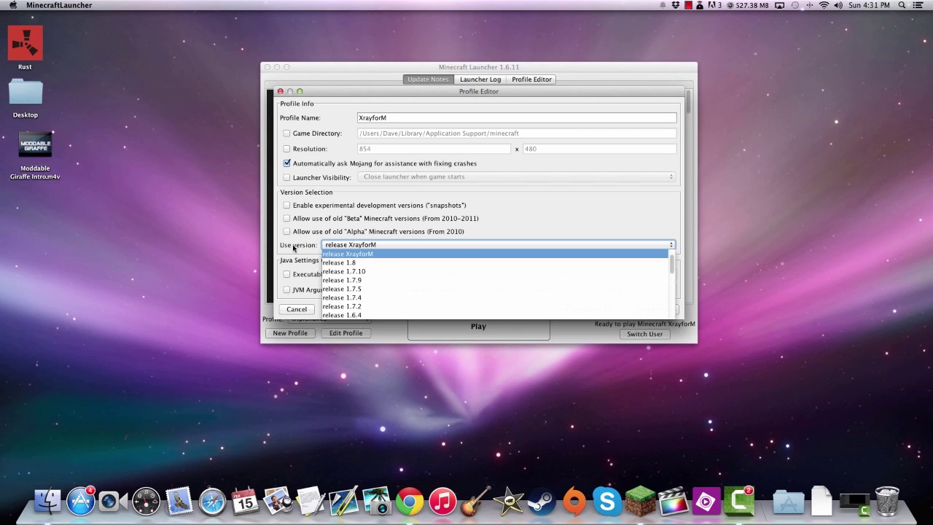
{"action": "left_click", "coordinate": [379, 259]}
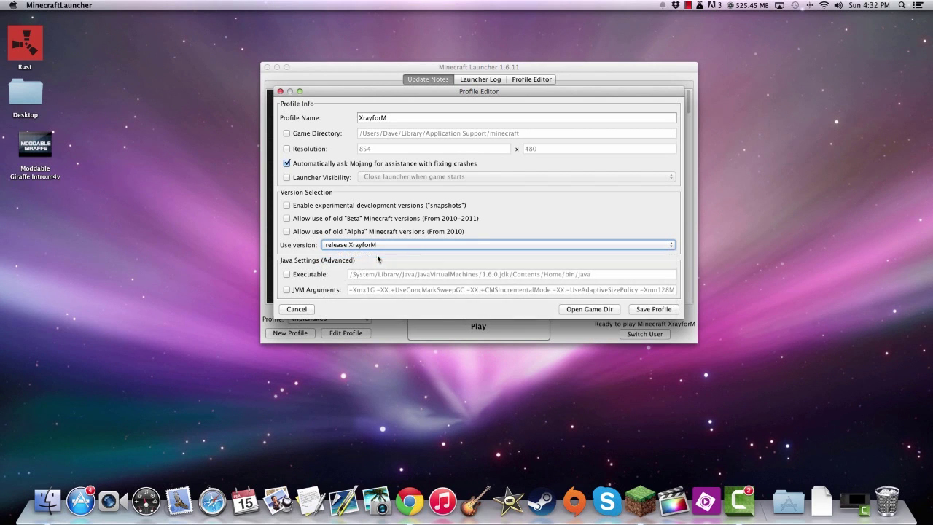
{"action": "left_click", "coordinate": [647, 309]}
Select the XrayforM profile and launch Minecraft 1.8.1 to its Select World screen.
{"action": "left_click", "coordinate": [294, 319]}
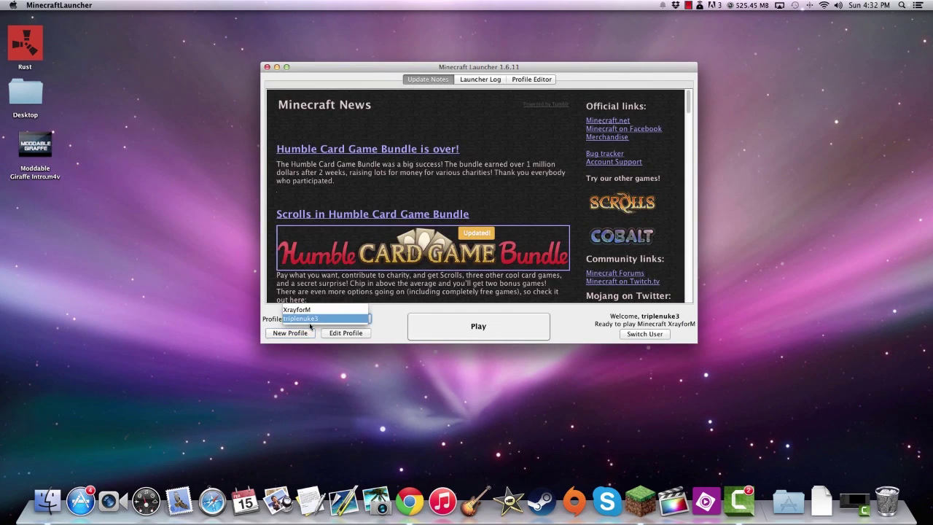
{"action": "left_click", "coordinate": [299, 309]}
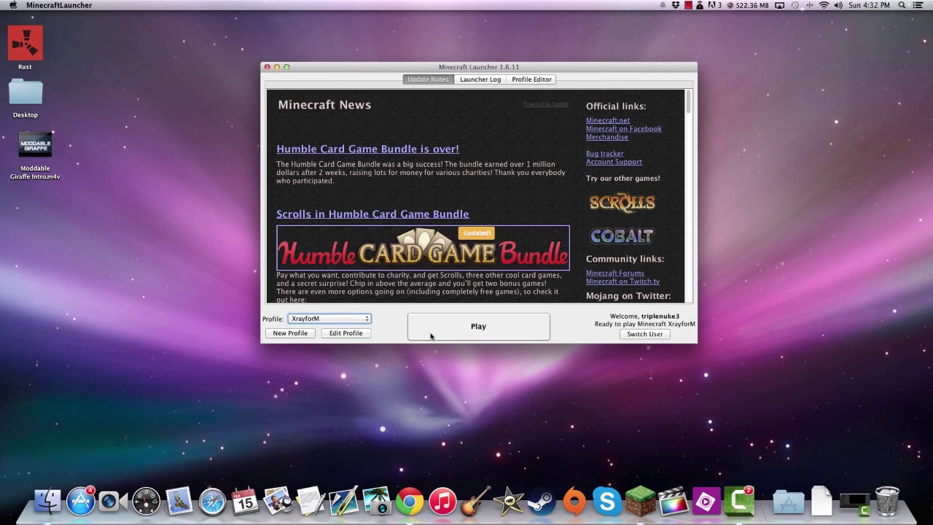
{"action": "left_click", "coordinate": [469, 329]}
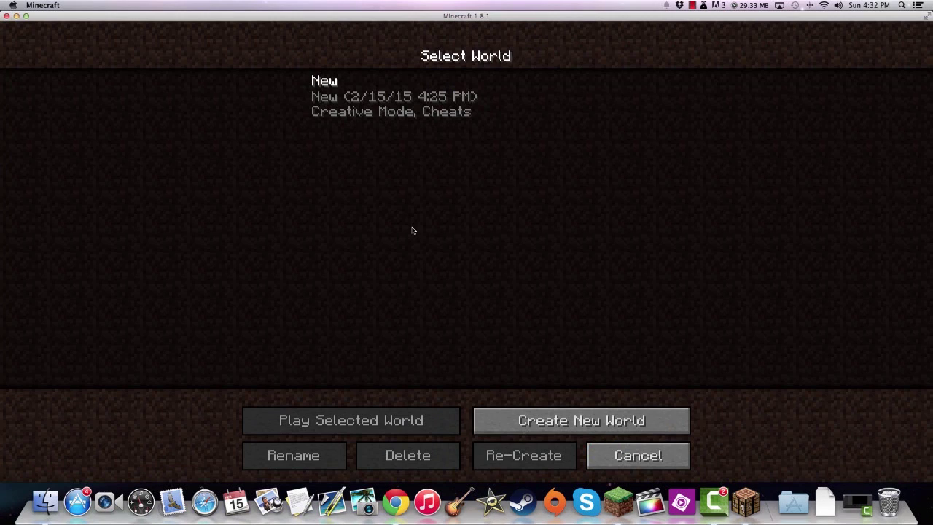
Start a new world, rename it XrayforM, and switch its Game Mode to Creative.
{"action": "left_click", "coordinate": [536, 420]}
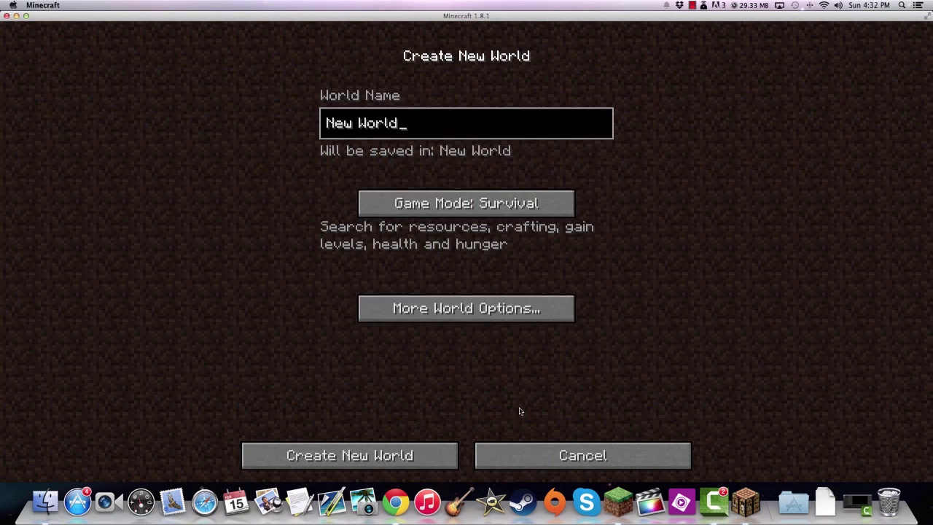
{"action": "key", "text": "super+a"}
{"action": "key", "text": "BackSpace"}
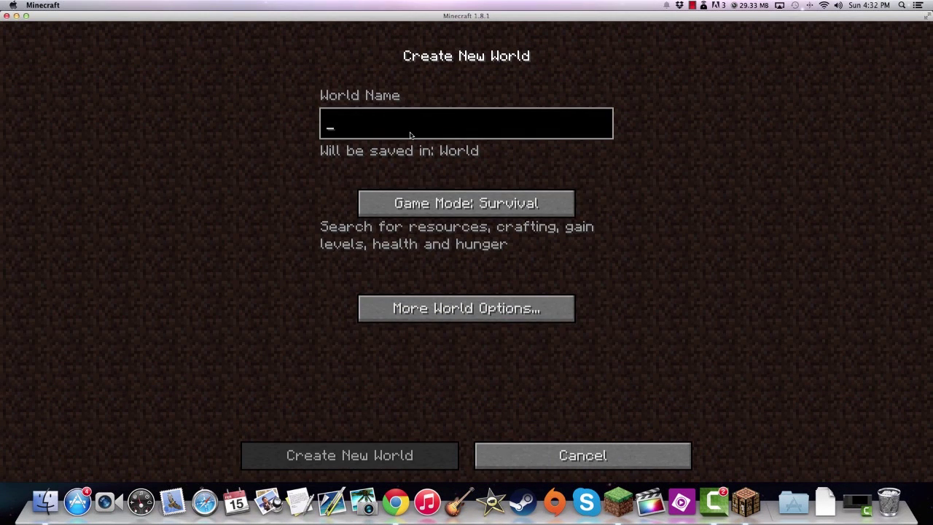
{"action": "type", "text": "XrayforM"}
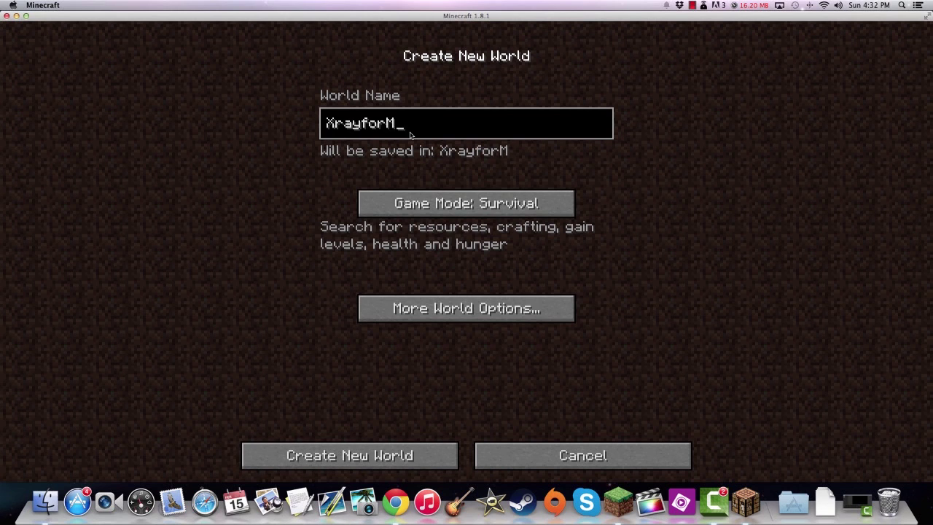
{"action": "left_click", "coordinate": [445, 203]}
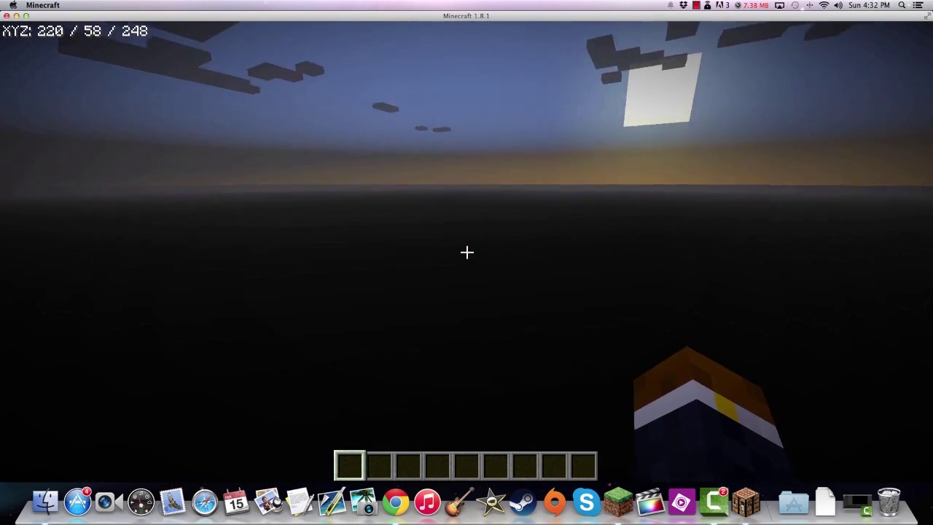
Rise onto land and walk across the wooded hills to a grassy clearing.
{"action": "key", "text": "space"}
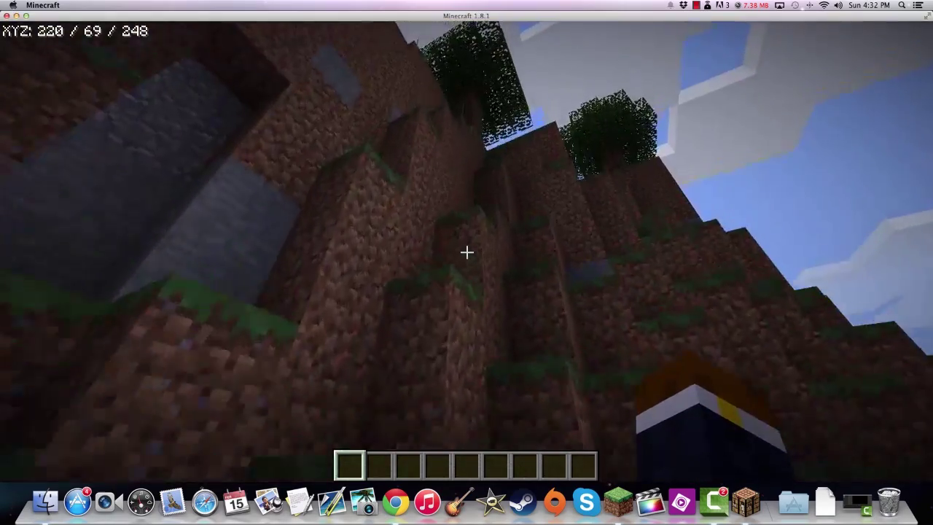
{"action": "key", "text": "w"}
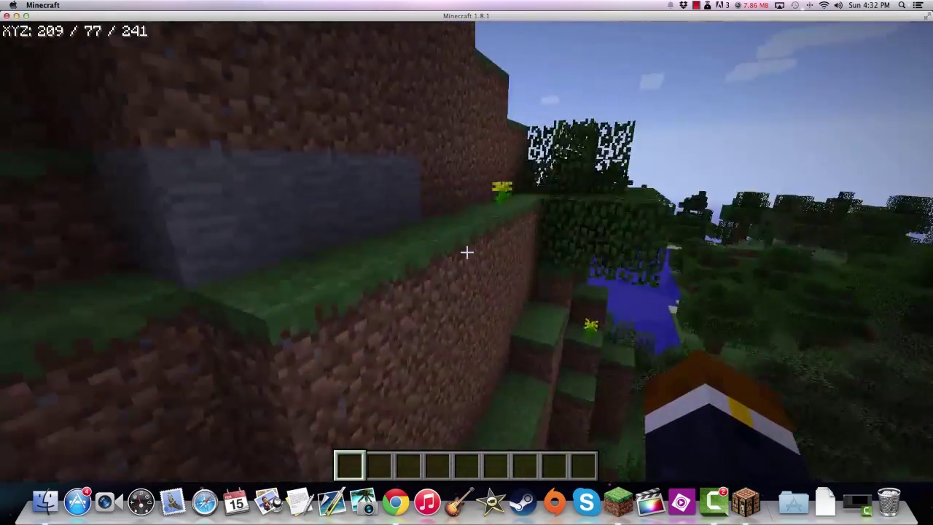
{"action": "key", "text": "w"}
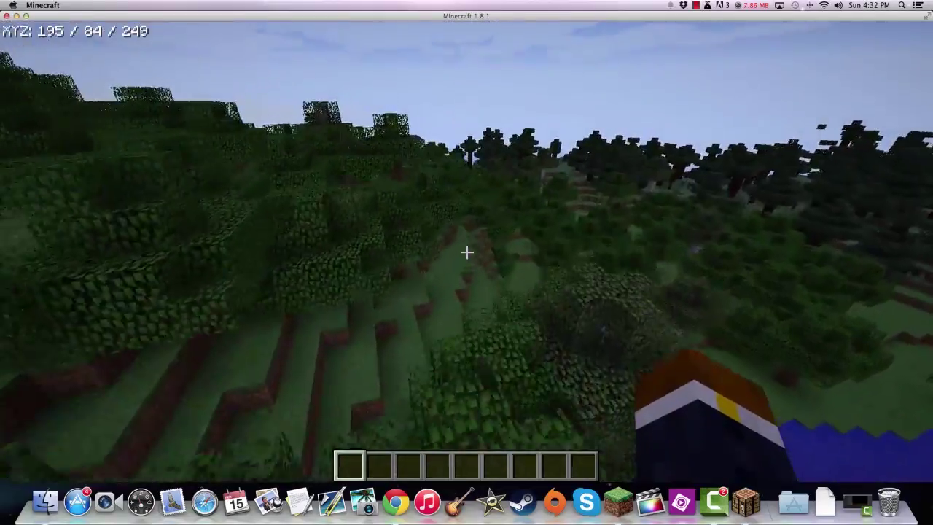
{"action": "key", "text": "w"}
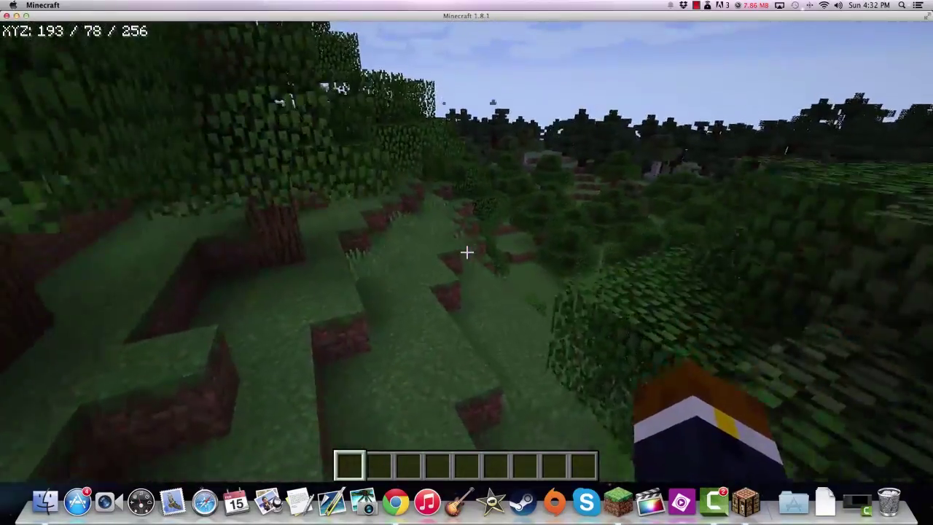
{"action": "key", "text": "w"}
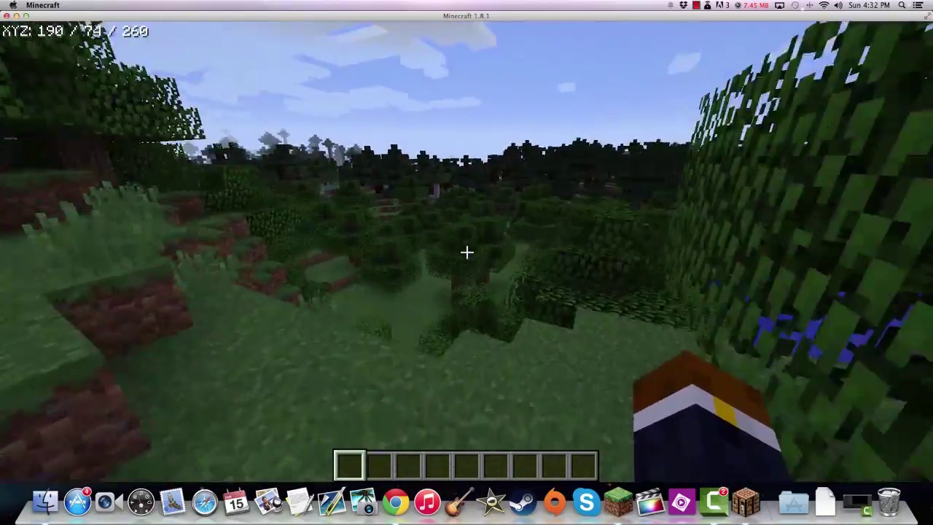
{"action": "key", "text": "w"}
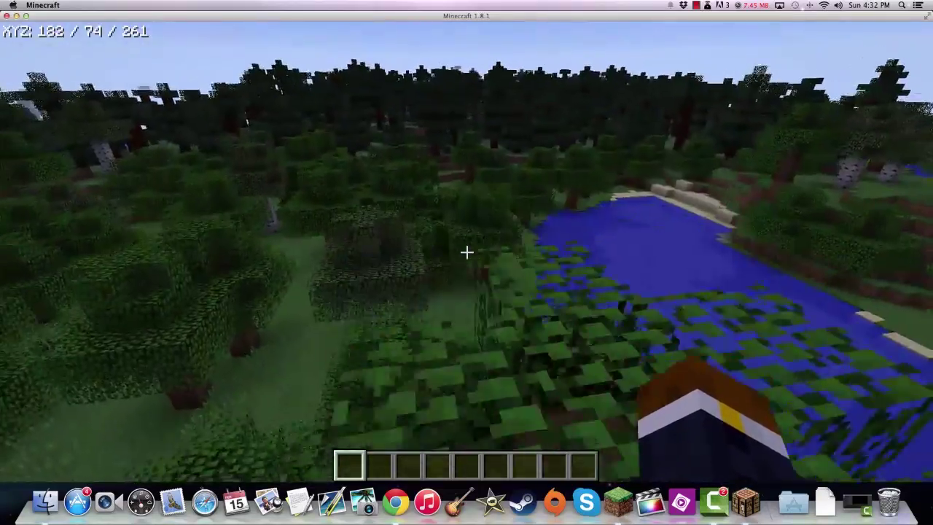
{"action": "key", "text": "w"}
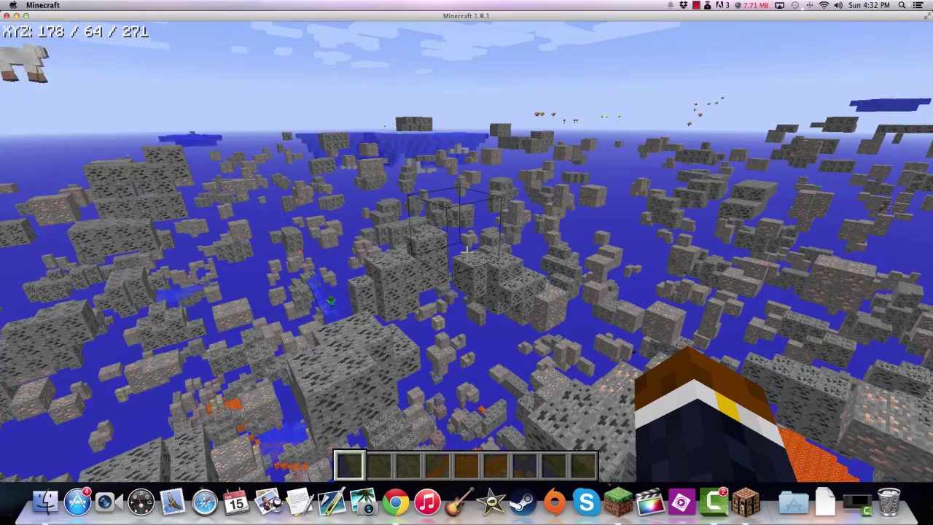
Show the X-ray view revealing ores underground, then toggle it off with the X key.
{"action": "key", "text": "w"}
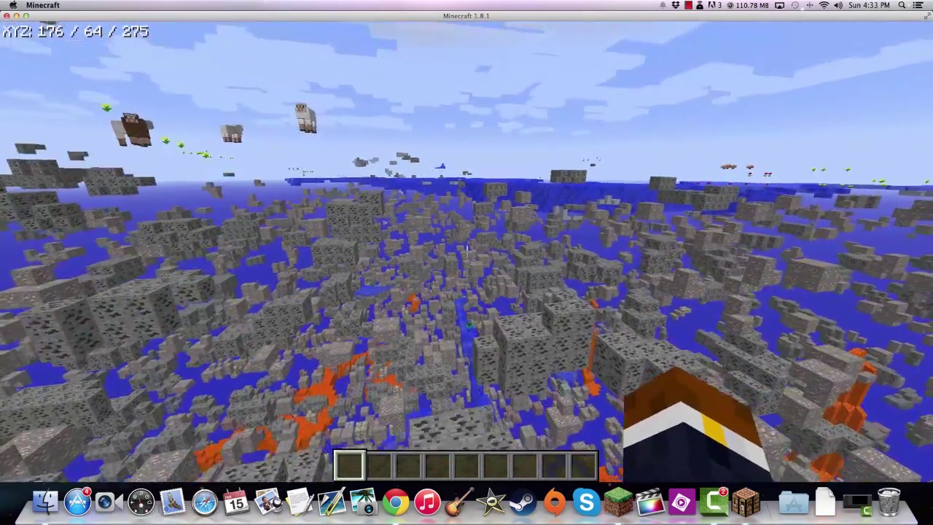
{"action": "key", "text": "x"}
{"action": "key", "text": "w"}
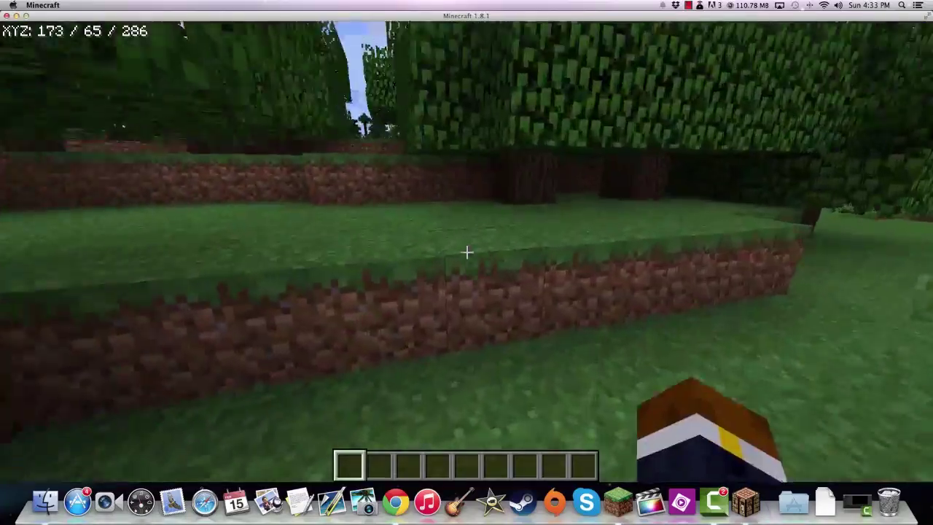
{"action": "key", "text": "x"}
{"action": "key", "text": "x"}
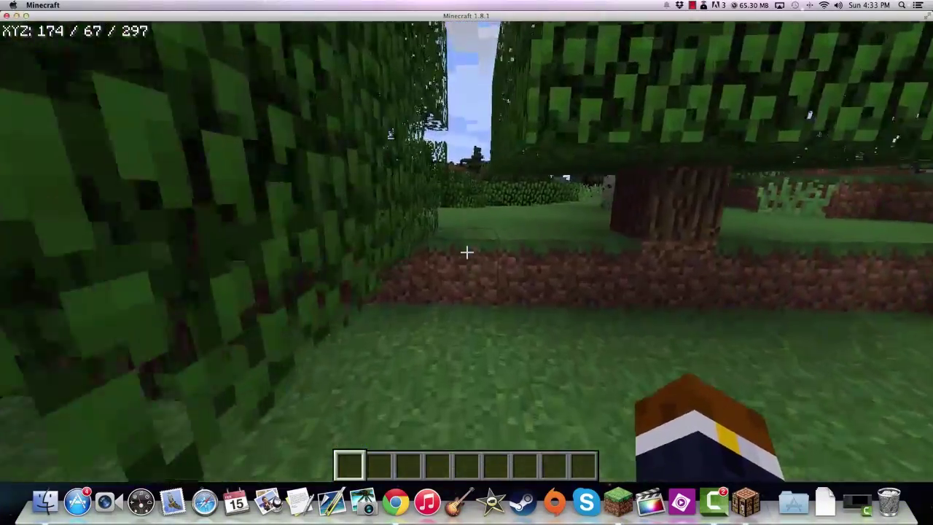
Walk through the forest down to the winding river at 211 / 74 / 397.
{"action": "key", "text": "w"}
{"action": "key", "text": "space"}
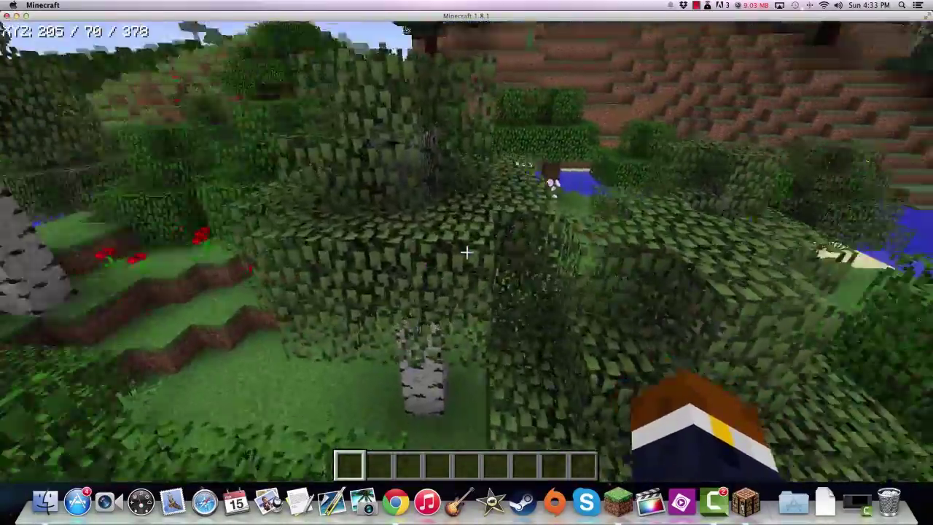
{"action": "key", "text": "w"}
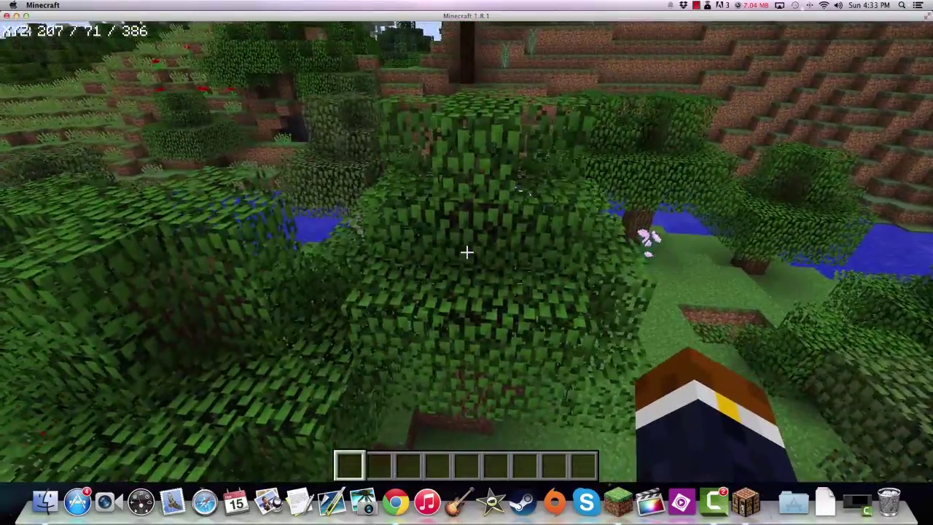
{"action": "key", "text": "w"}
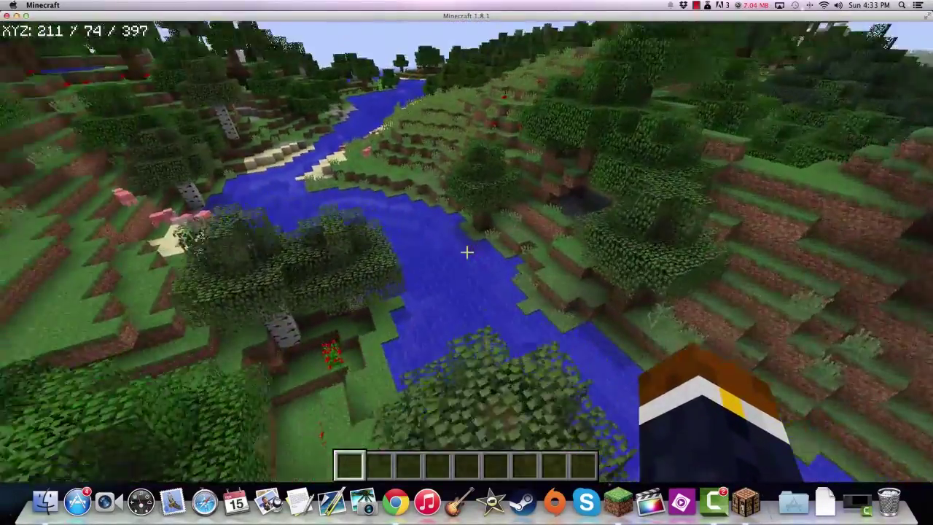